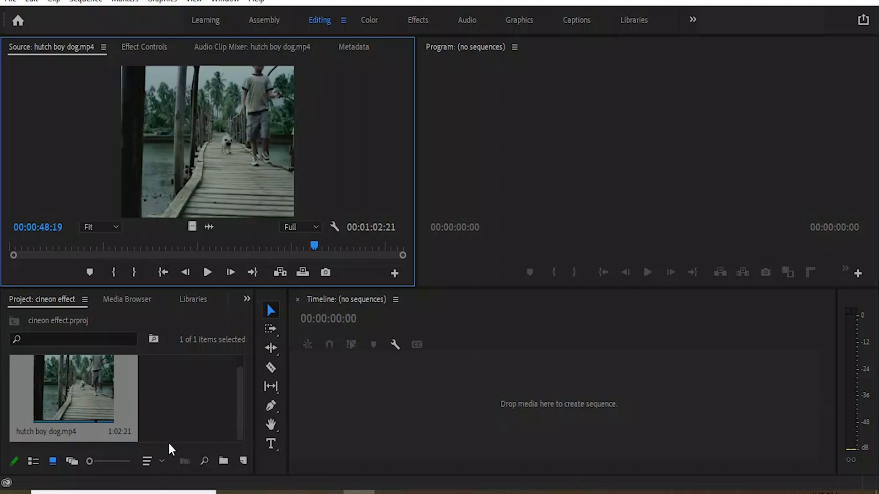
Create a new sequence from a preset in the ARRI 1080p group.
{"action": "key", "text": "ctrl+n"}
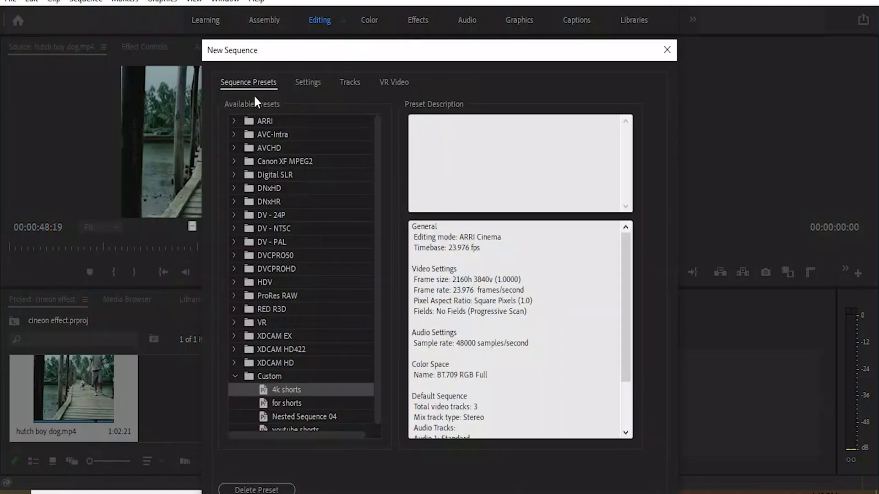
{"action": "left_click", "coordinate": [235, 121]}
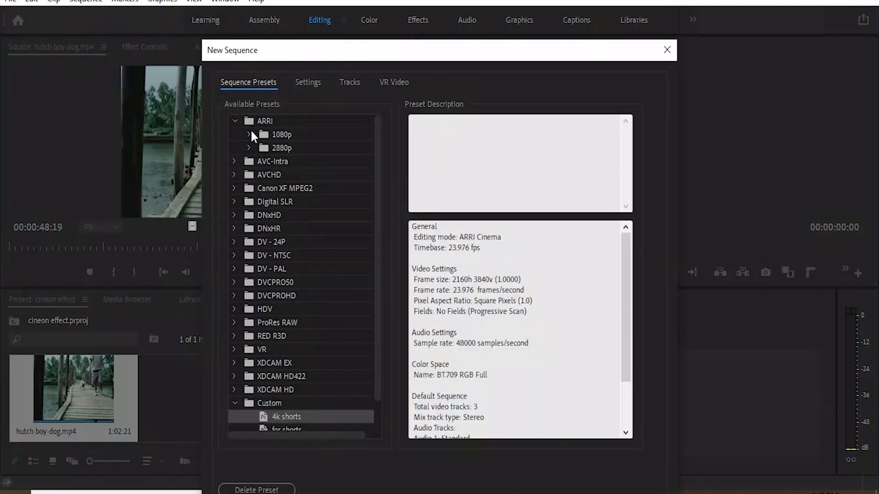
{"action": "left_click", "coordinate": [250, 134]}
{"action": "left_click", "coordinate": [294, 149]}
{"action": "left_click_drag", "start_coordinate": [360, 54], "coordinate": [373, 18]}
{"action": "left_click", "coordinate": [529, 490]}
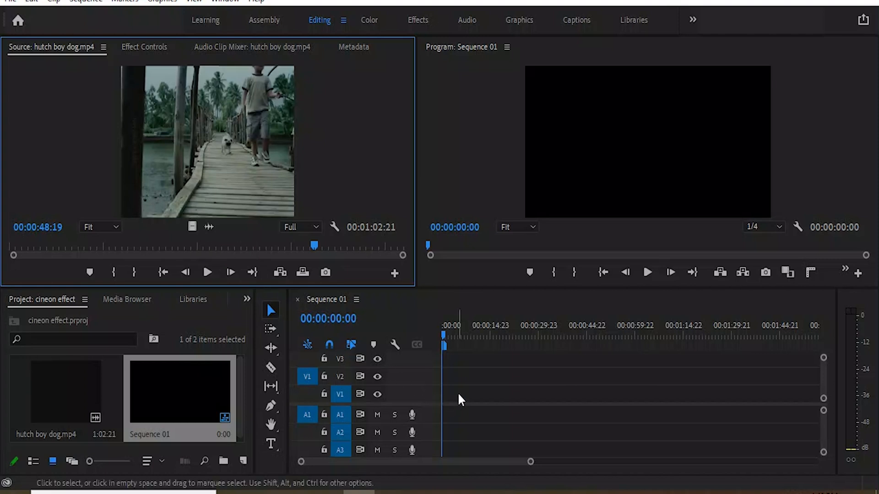
Place hutch boy dog.mp4 at the start of video track V1 and scale it to the frame size.
{"action": "left_click_drag", "start_coordinate": [197, 226], "coordinate": [458, 398]}
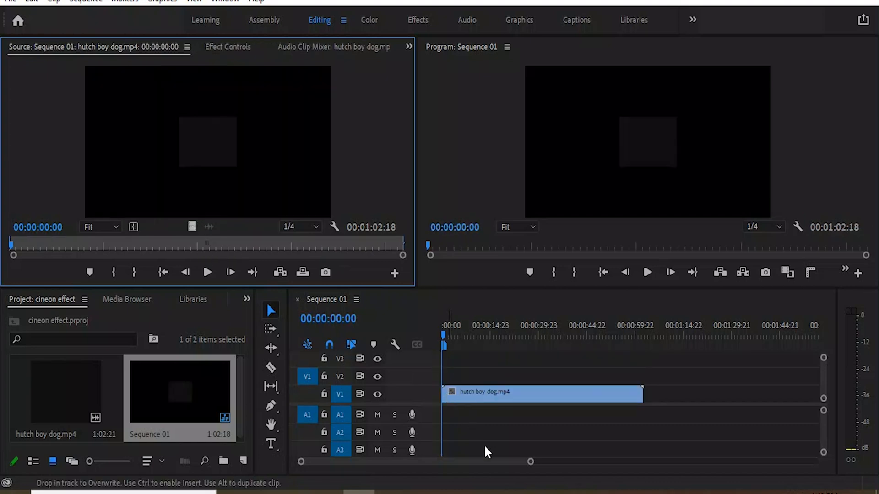
{"action": "left_click_drag", "start_coordinate": [485, 447], "coordinate": [487, 417]}
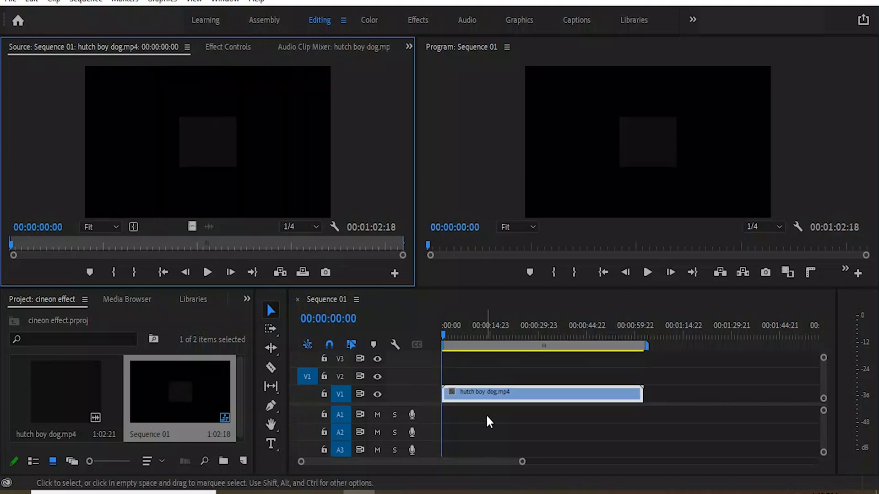
{"action": "left_click", "coordinate": [501, 394]}
{"action": "right_click", "coordinate": [501, 394]}
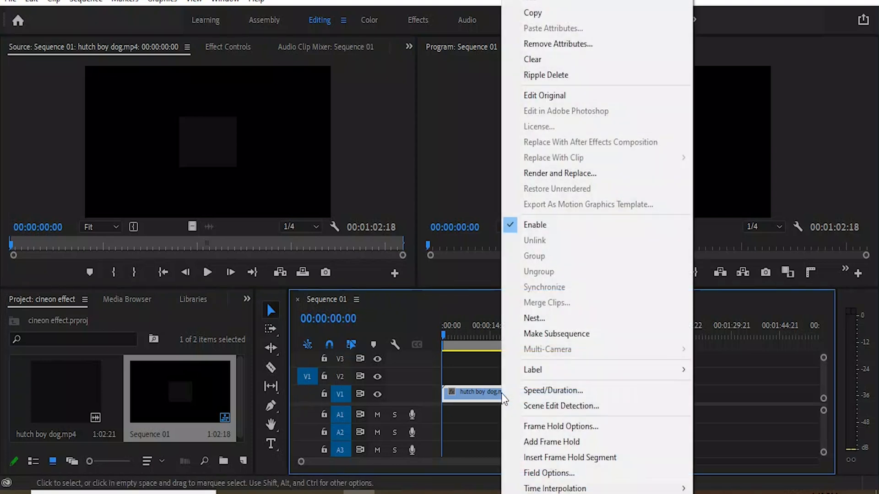
{"action": "scroll", "coordinate": [526, 472], "scroll_direction": "down", "scroll_amount": 1}
{"action": "scroll", "coordinate": [529, 468], "scroll_direction": "down", "scroll_amount": 1}
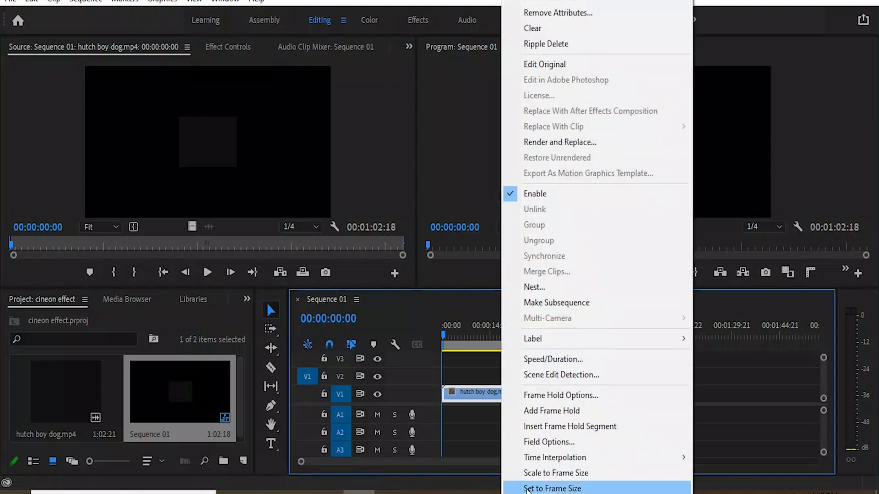
{"action": "left_click", "coordinate": [528, 467]}
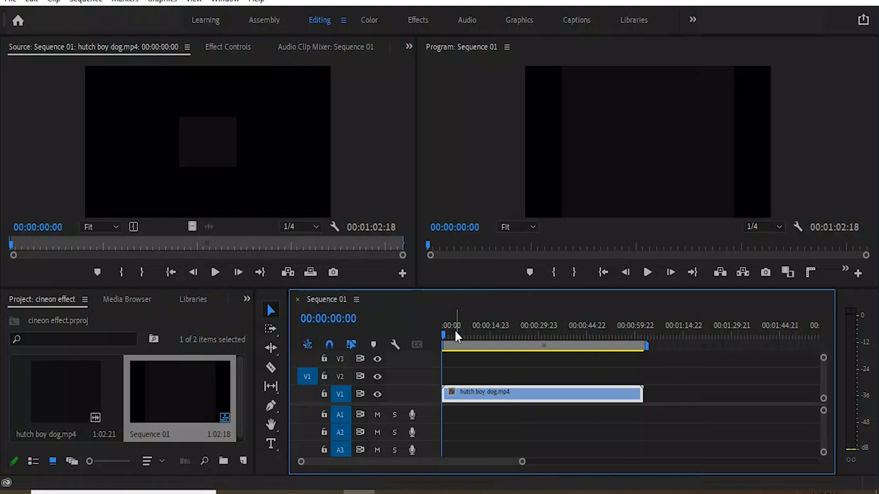
Preview several shots of the clip and park the playhead at 00:00:16:04.
{"action": "left_click_drag", "start_coordinate": [443, 334], "coordinate": [476, 345]}
{"action": "left_click", "coordinate": [473, 332]}
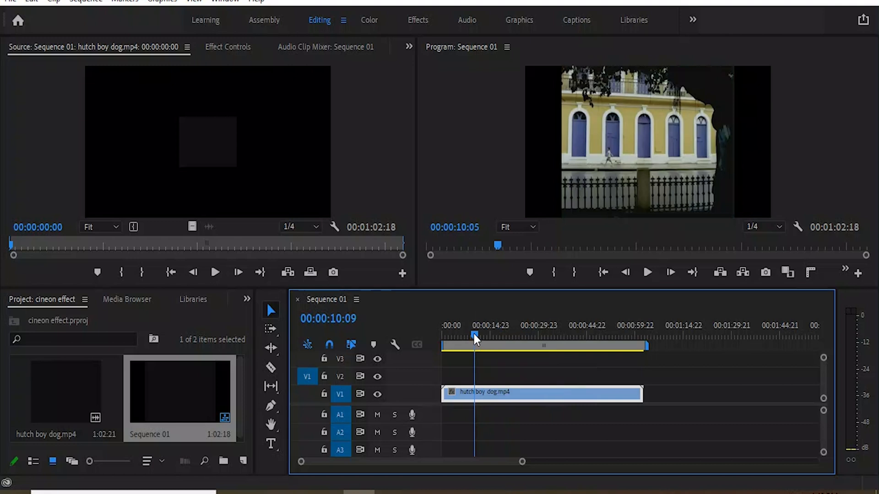
{"action": "left_click", "coordinate": [517, 336]}
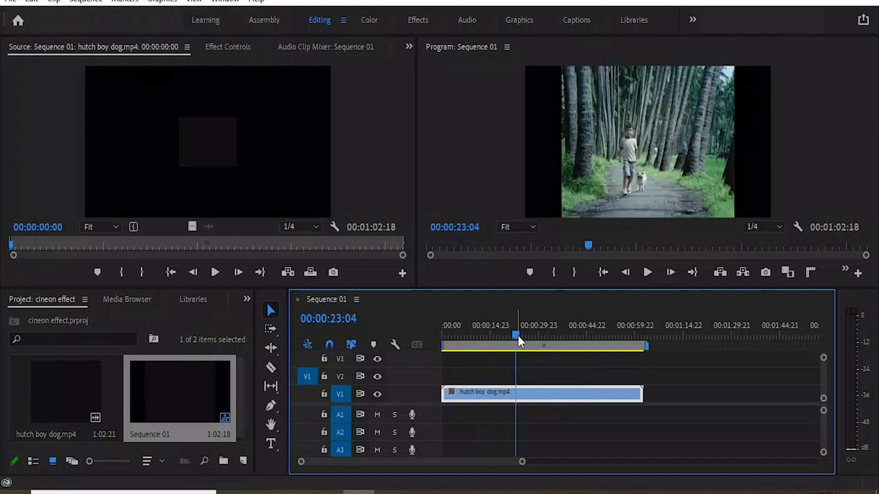
{"action": "left_click", "coordinate": [473, 334]}
{"action": "left_click_drag", "start_coordinate": [463, 334], "coordinate": [498, 338]}
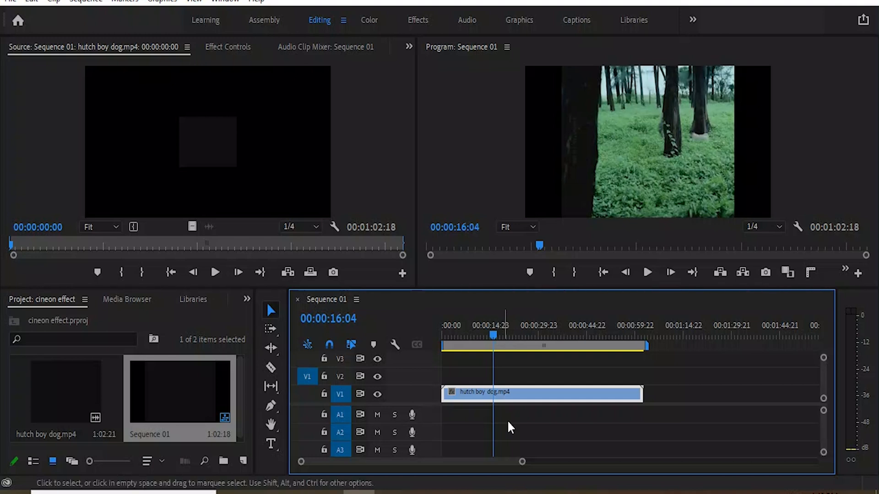
Apply the Cineon Converter effect from the Utility video effects to the hutch boy dog.mp4 clip.
{"action": "left_click", "coordinate": [247, 299]}
{"action": "left_click", "coordinate": [257, 376]}
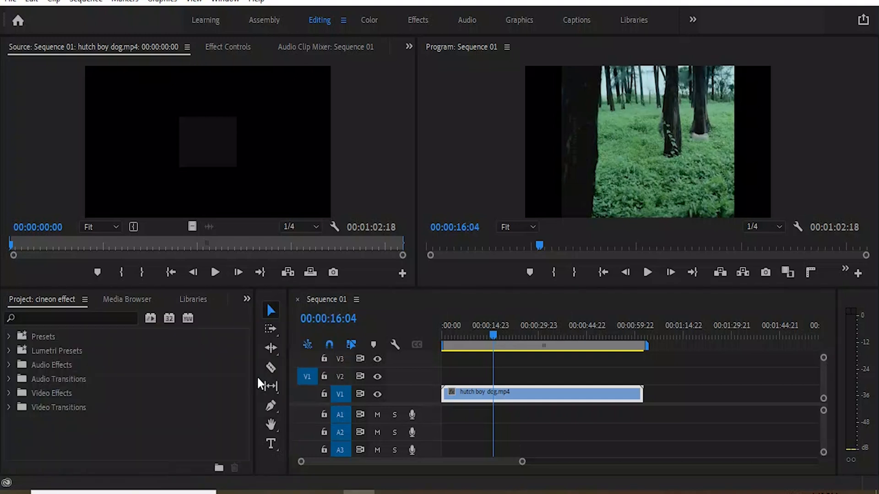
{"action": "left_click", "coordinate": [8, 393]}
{"action": "left_click_drag", "start_coordinate": [242, 365], "coordinate": [243, 455]}
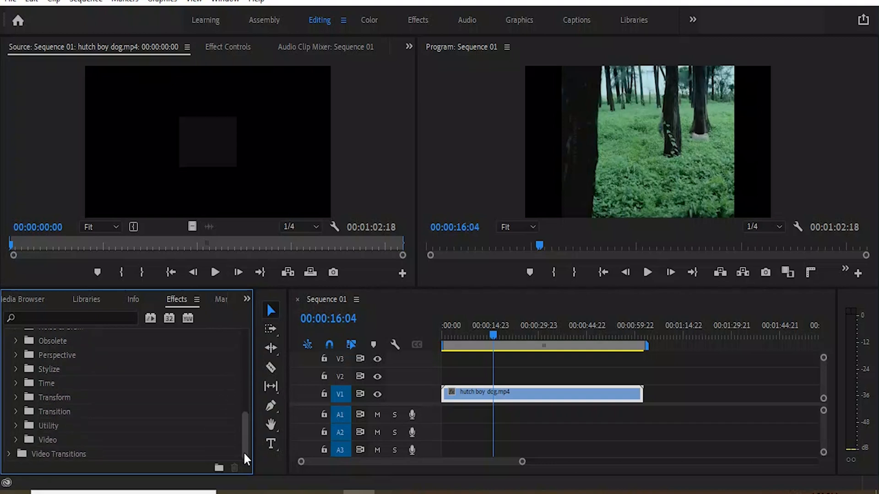
{"action": "left_click", "coordinate": [16, 426]}
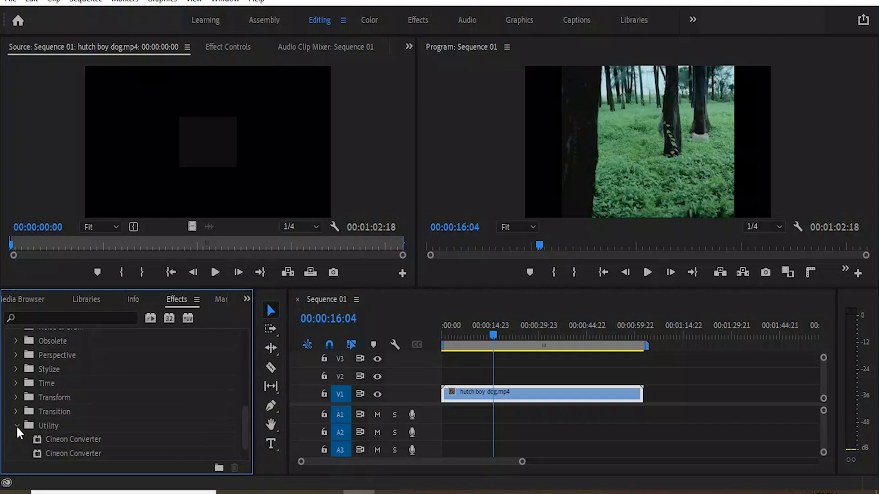
{"action": "left_click", "coordinate": [68, 441]}
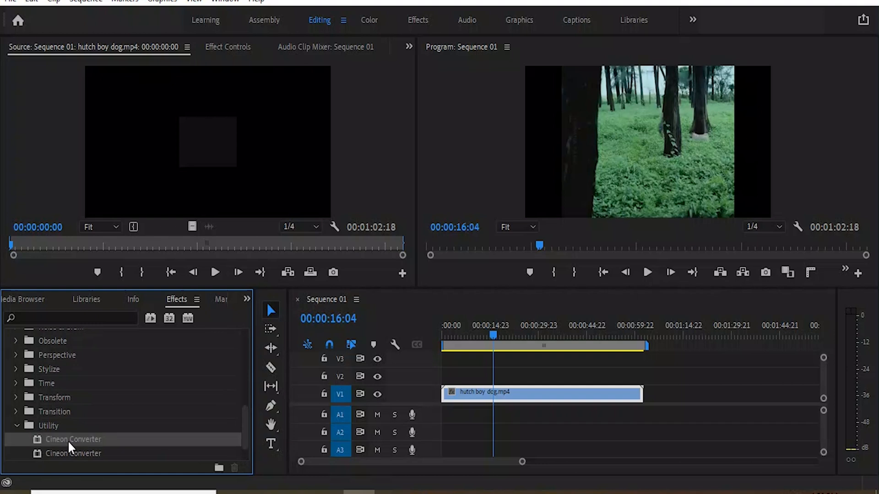
{"action": "left_click_drag", "start_coordinate": [81, 441], "coordinate": [548, 399]}
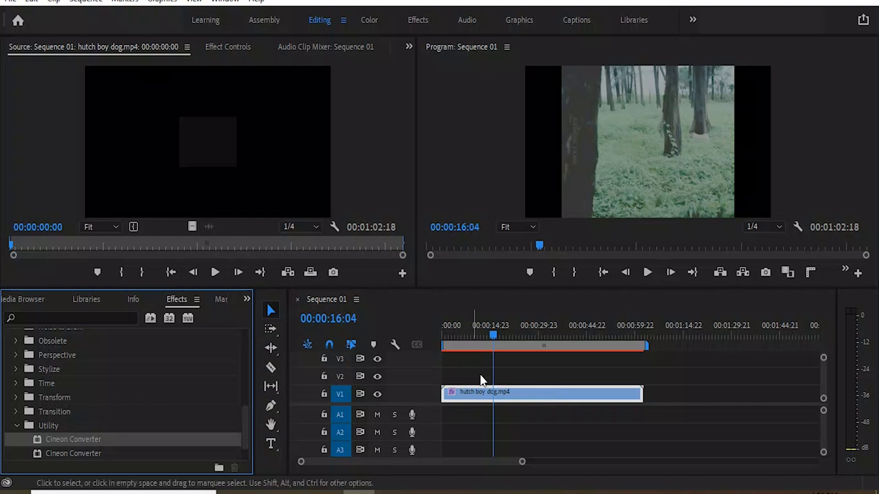
Set the Cineon Converter's conversion type to Linear to Log in the clip's effect settings.
{"action": "left_click", "coordinate": [408, 45]}
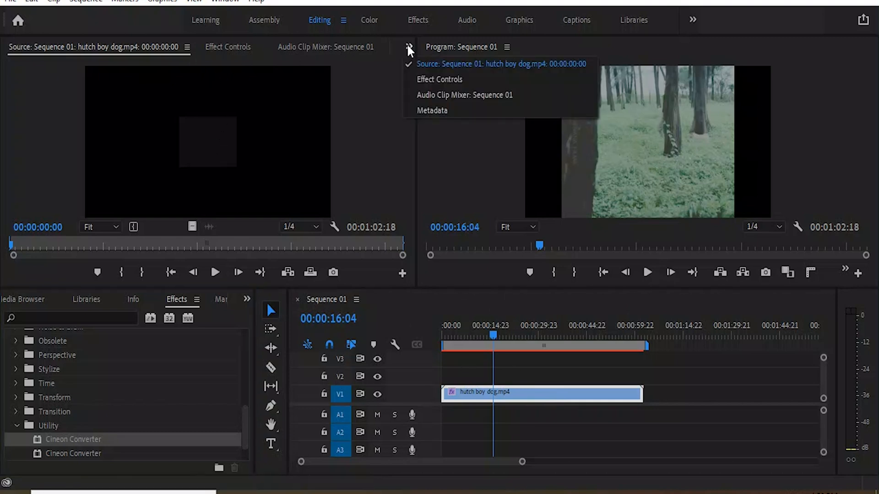
{"action": "left_click", "coordinate": [422, 80]}
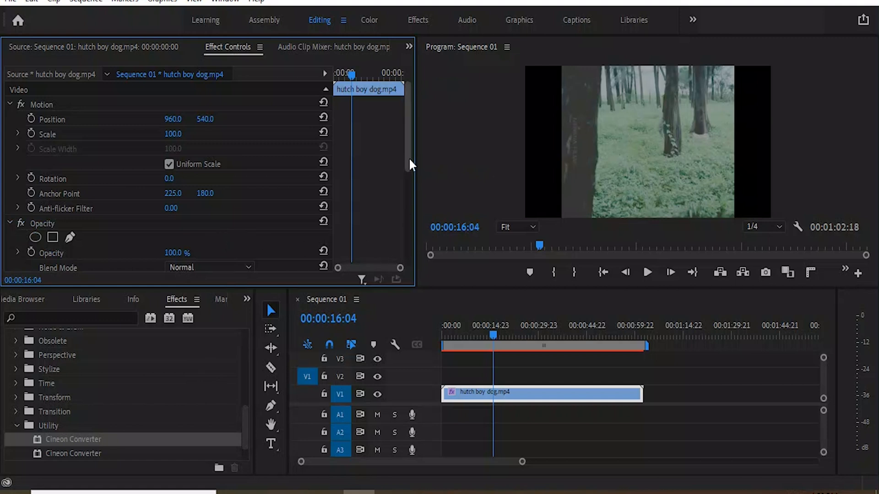
{"action": "scroll", "coordinate": [406, 171], "scroll_direction": "down", "scroll_amount": 5}
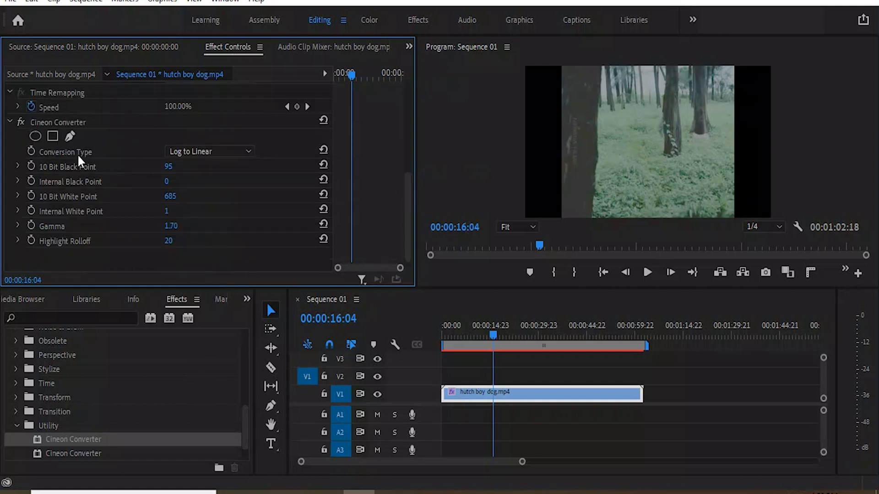
{"action": "left_click", "coordinate": [223, 153]}
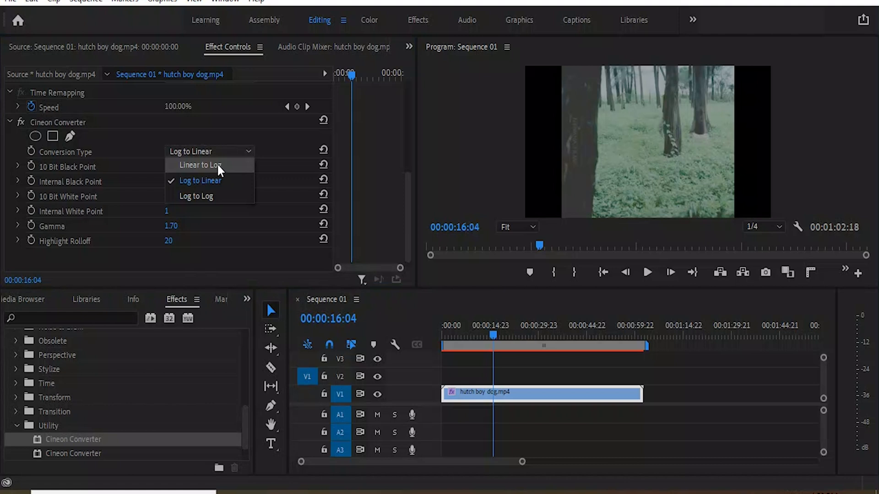
{"action": "left_click", "coordinate": [218, 165]}
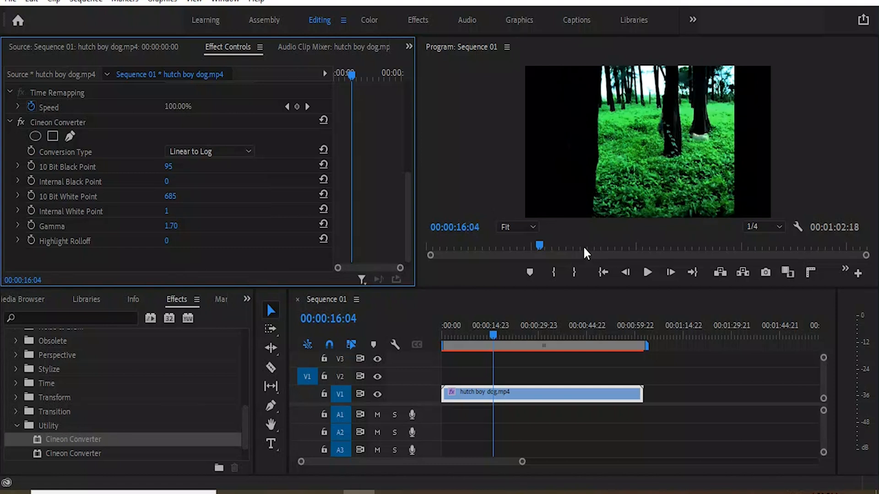
Try the Log to Log conversion type and return the Cineon Converter to Linear to Log.
{"action": "left_click", "coordinate": [244, 154]}
{"action": "left_click", "coordinate": [219, 196]}
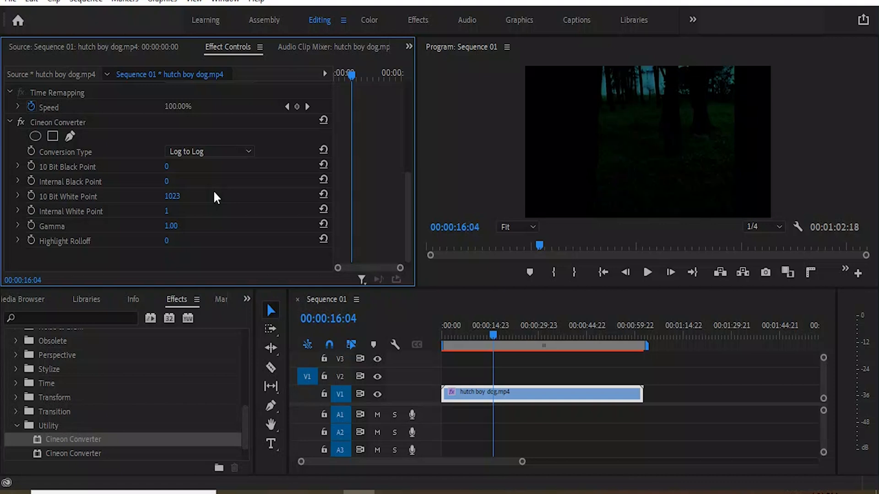
{"action": "left_click", "coordinate": [218, 152]}
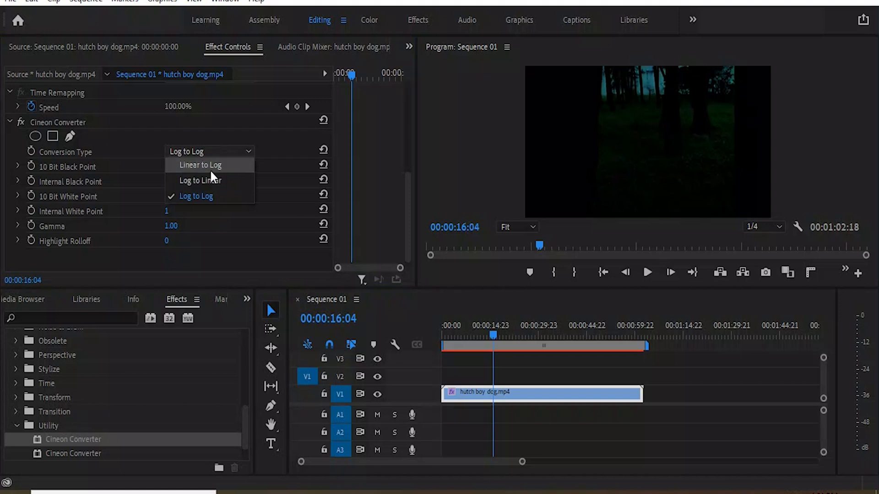
{"action": "left_click", "coordinate": [210, 164]}
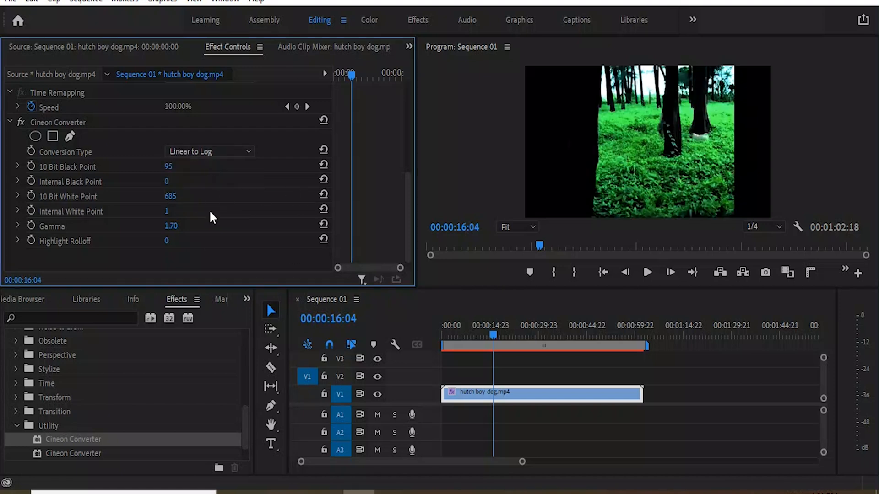
{"action": "left_click", "coordinate": [210, 150]}
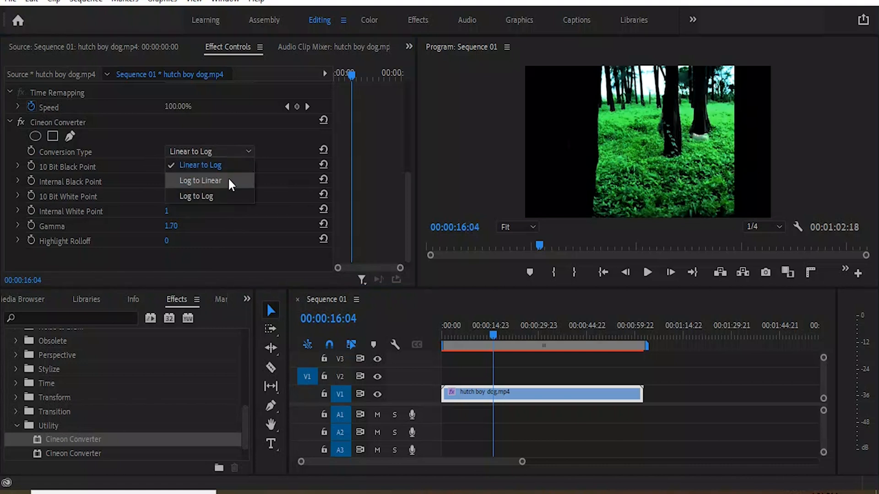
{"action": "left_click", "coordinate": [285, 184]}
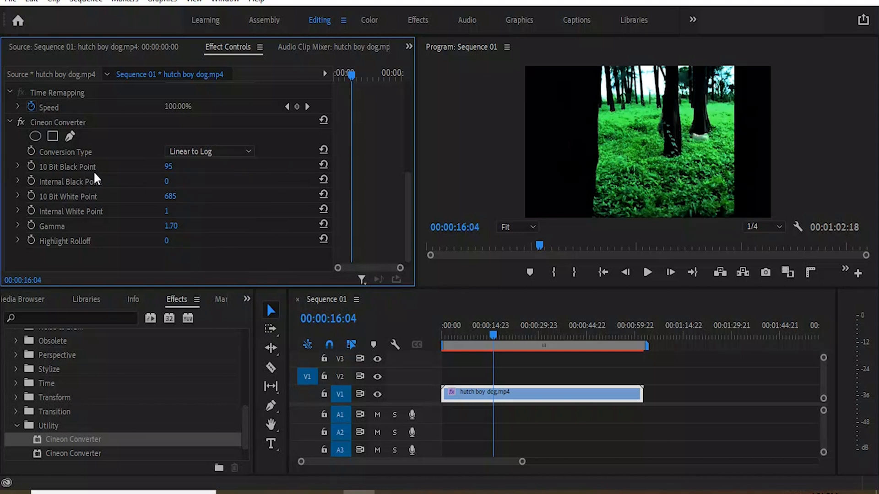
Set the Cineon Converter's 10 Bit Black Point to 219.
{"action": "left_click", "coordinate": [174, 172]}
{"action": "left_click", "coordinate": [214, 165]}
{"action": "left_click_drag", "start_coordinate": [179, 173], "coordinate": [118, 167]}
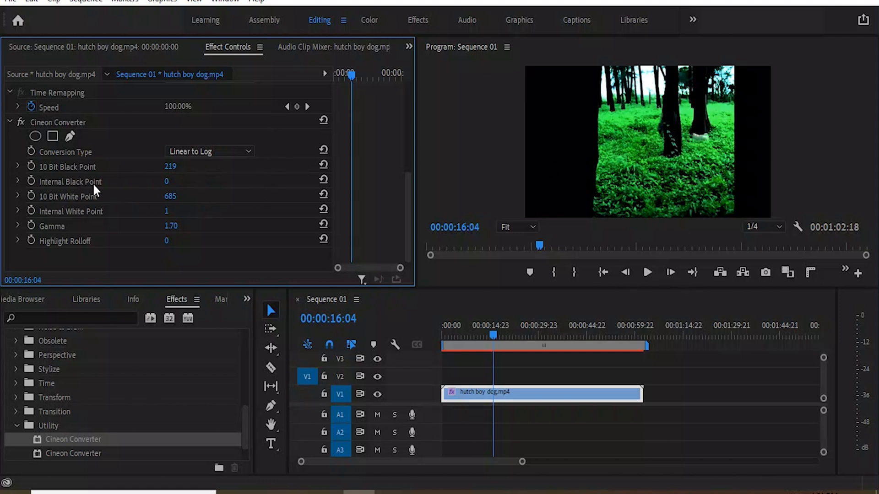
Try an Internal Black Point of 1 in the Cineon Converter and return it to 0.
{"action": "left_click", "coordinate": [167, 182]}
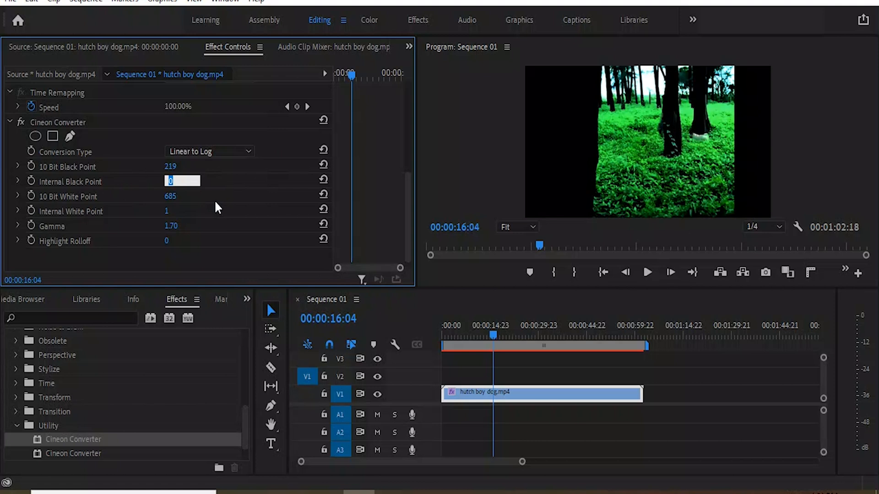
{"action": "type", "text": "1"}
{"action": "key", "text": "Return"}
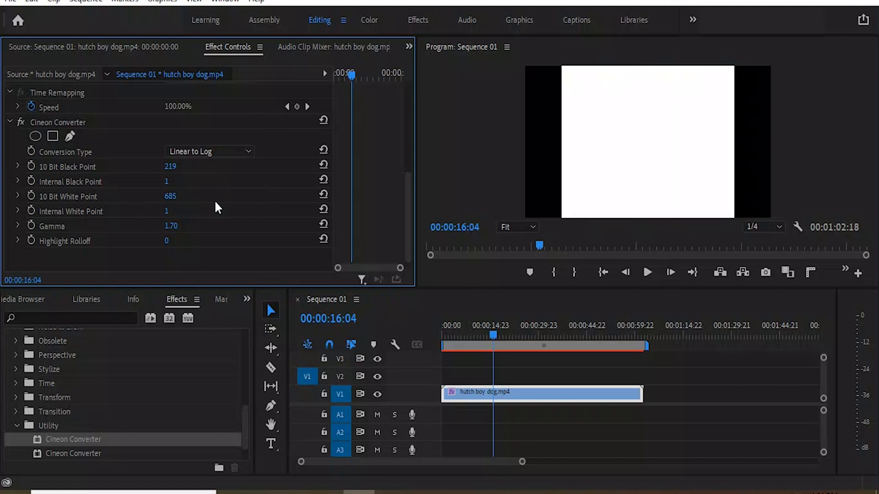
{"action": "left_click", "coordinate": [168, 184]}
{"action": "type", "text": "10"}
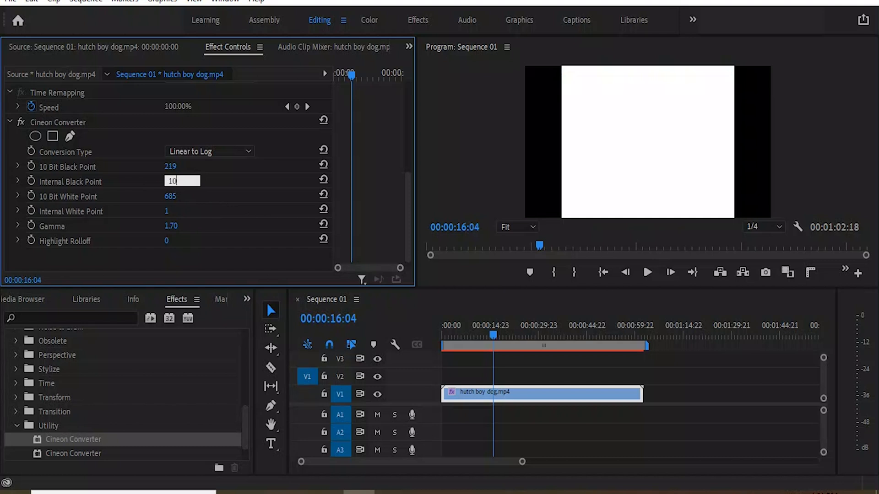
{"action": "key", "text": "Return"}
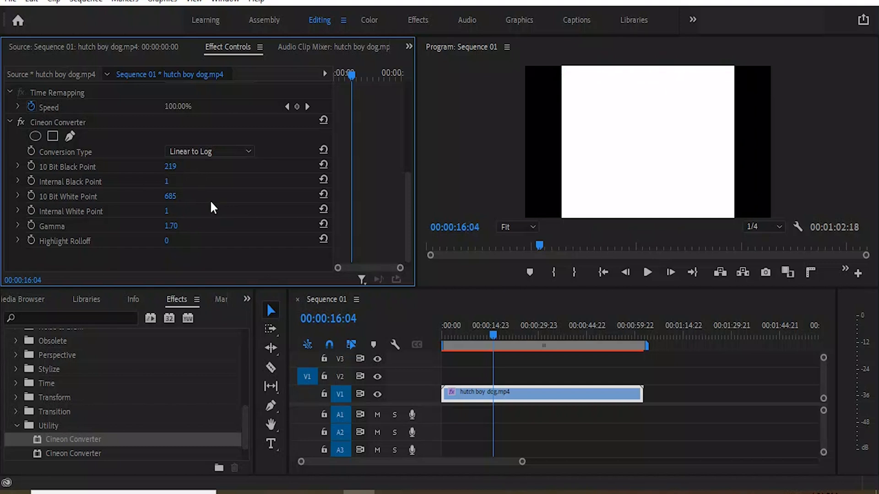
{"action": "left_click", "coordinate": [162, 180]}
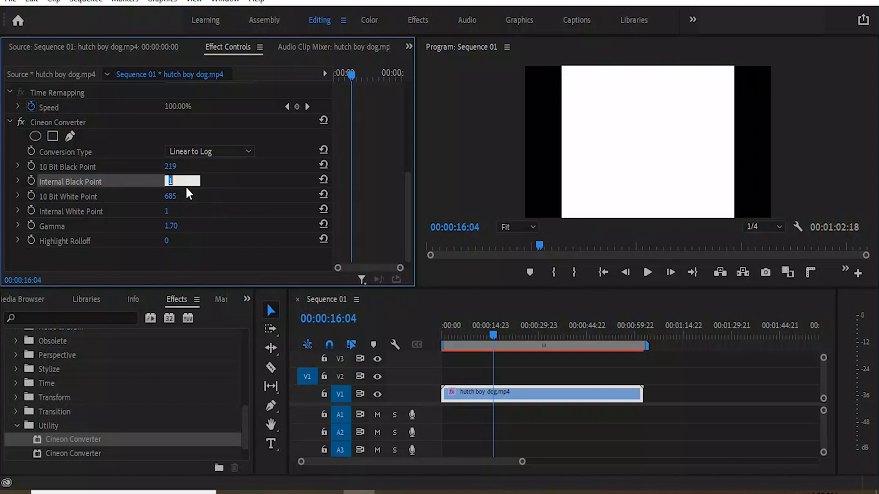
{"action": "type", "text": "0"}
{"action": "key", "text": "Return"}
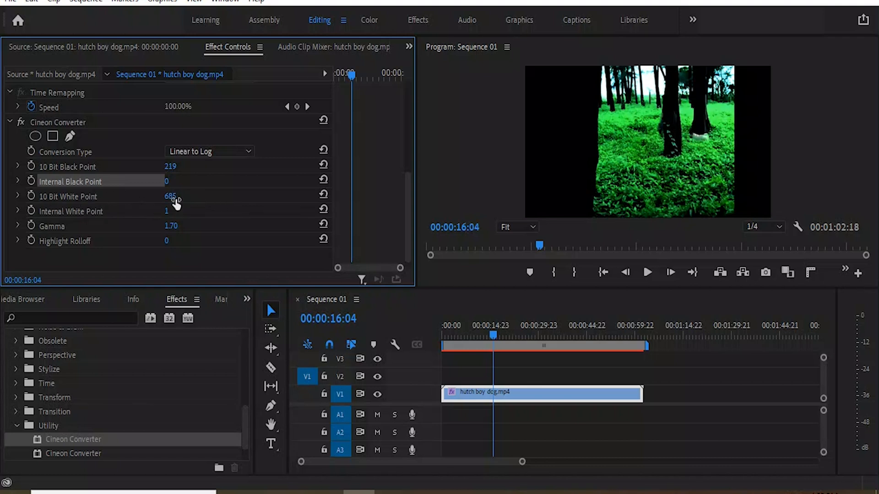
Set the Cineon Converter's 10 Bit White Point to 869.
{"action": "left_click_drag", "start_coordinate": [175, 202], "coordinate": [259, 202]}
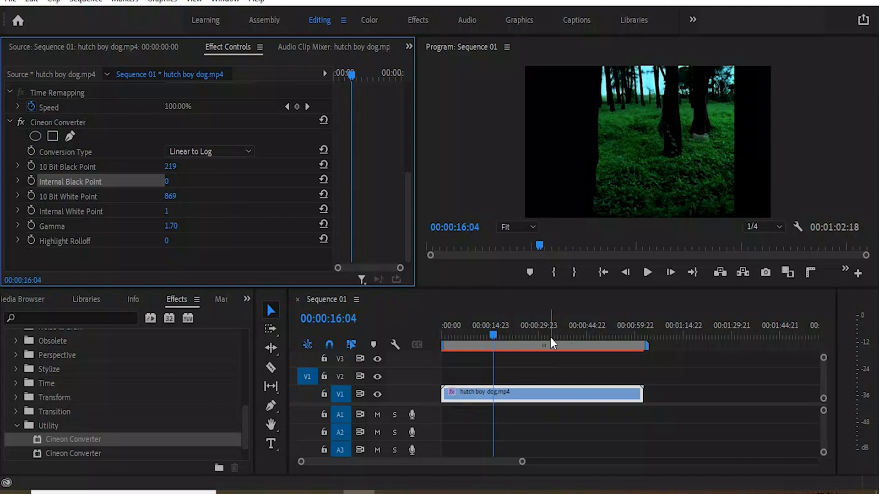
Try an Internal White Point of 0 in the Cineon Converter and return it to 1.
{"action": "left_click", "coordinate": [167, 211]}
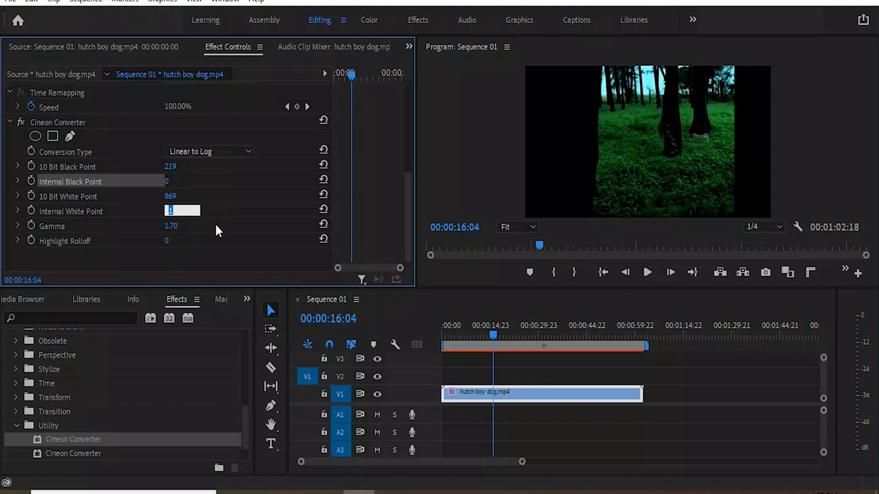
{"action": "type", "text": "0"}
{"action": "key", "text": "Return"}
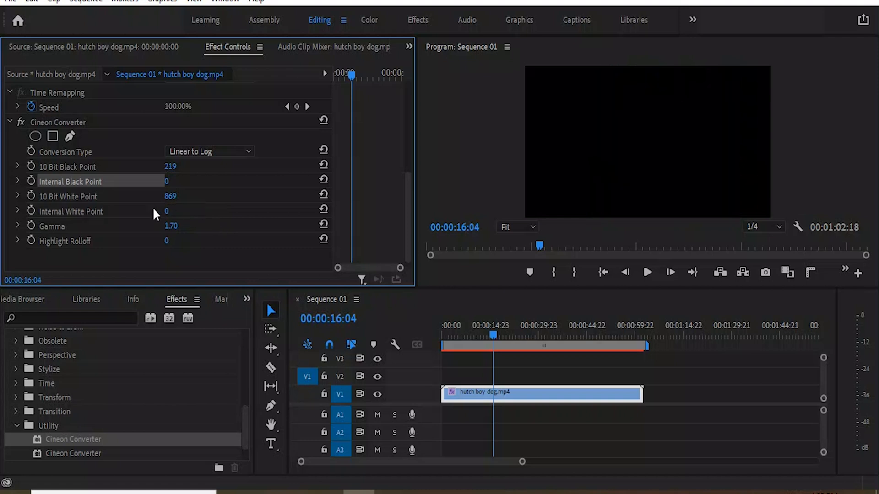
{"action": "left_click", "coordinate": [165, 211]}
{"action": "type", "text": "1"}
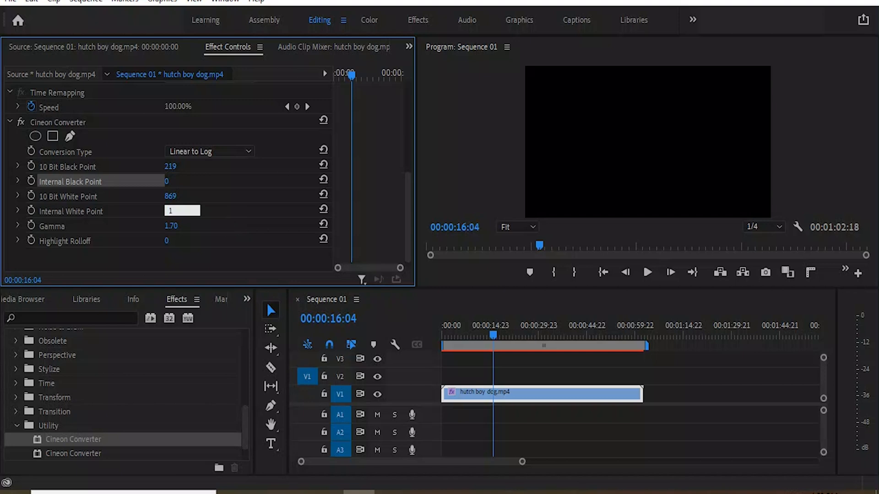
{"action": "key", "text": "Return"}
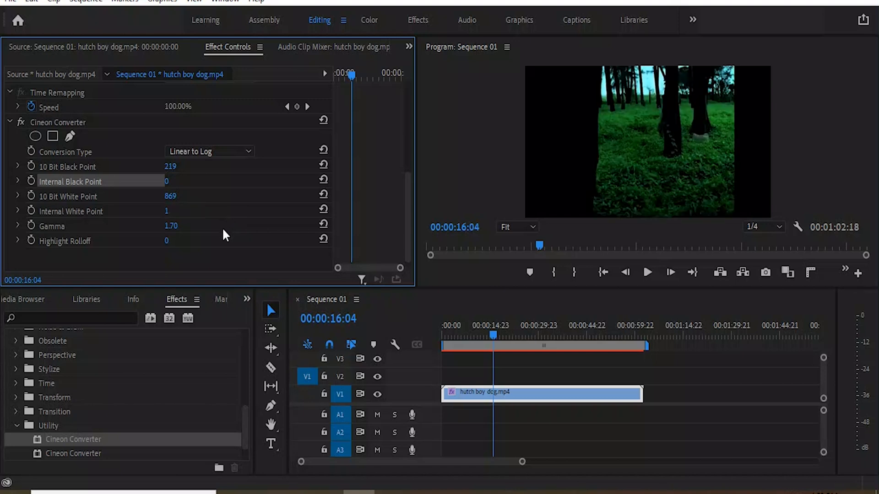
Try Gamma values of 5.00 and 0.50 in the Cineon Converter to compare the clip's brightness.
{"action": "left_click", "coordinate": [172, 225]}
{"action": "type", "text": "5"}
{"action": "key", "text": "Return"}
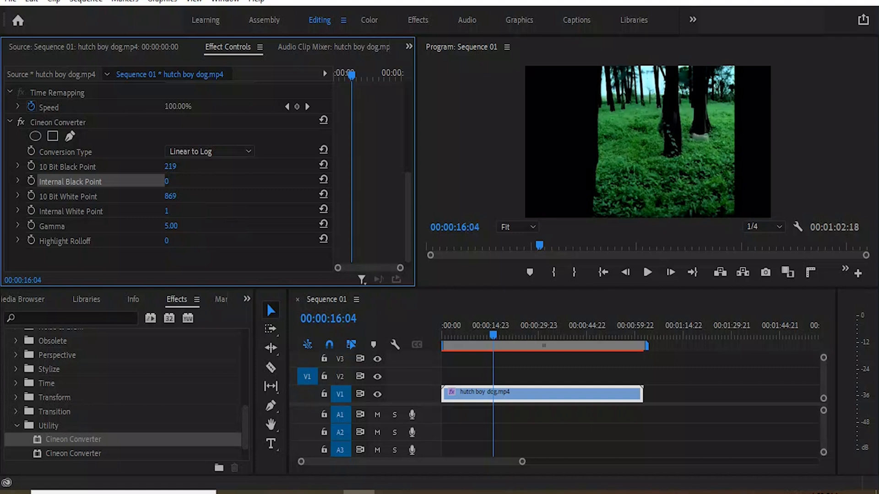
{"action": "left_click_drag", "start_coordinate": [171, 225], "coordinate": [155, 226]}
{"action": "left_click", "coordinate": [171, 226]}
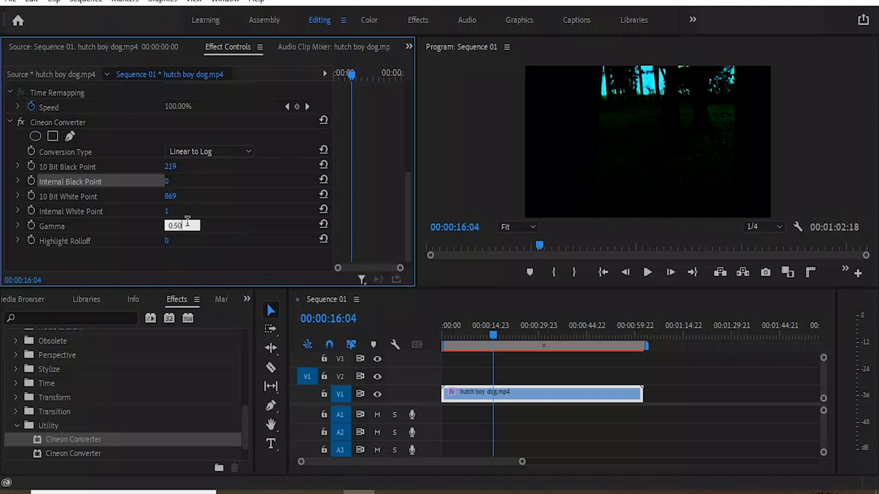
{"action": "left_click", "coordinate": [185, 225]}
{"action": "type", "text": "5"}
{"action": "key", "text": "Return"}
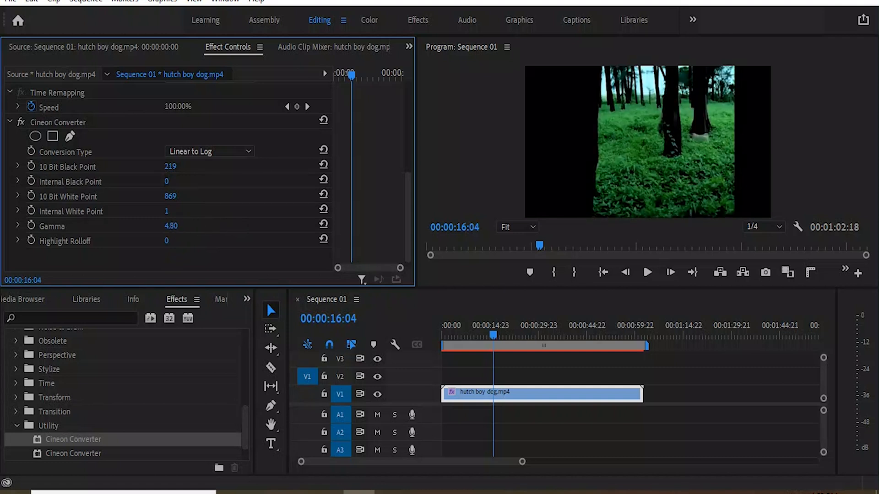
Set the Cineon Converter's Gamma to 3.31.
{"action": "left_click", "coordinate": [171, 226]}
{"action": "left_click", "coordinate": [229, 221]}
{"action": "mouse_move", "coordinate": [171, 225]}
{"action": "left_mouse_down"}
{"action": "mouse_move", "coordinate": [141, 225]}
{"action": "mouse_move", "coordinate": [182, 228]}
{"action": "left_mouse_up"}
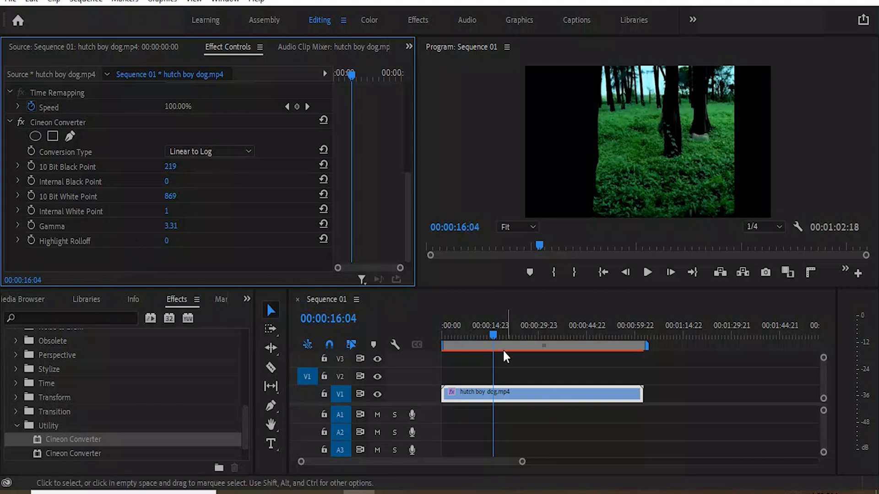
Move the playhead to the water scene at 00:00:20:04 and try Highlight Rolloff values such as 40 and 61 in the Cineon Converter.
{"action": "left_click_drag", "start_coordinate": [494, 336], "coordinate": [509, 349]}
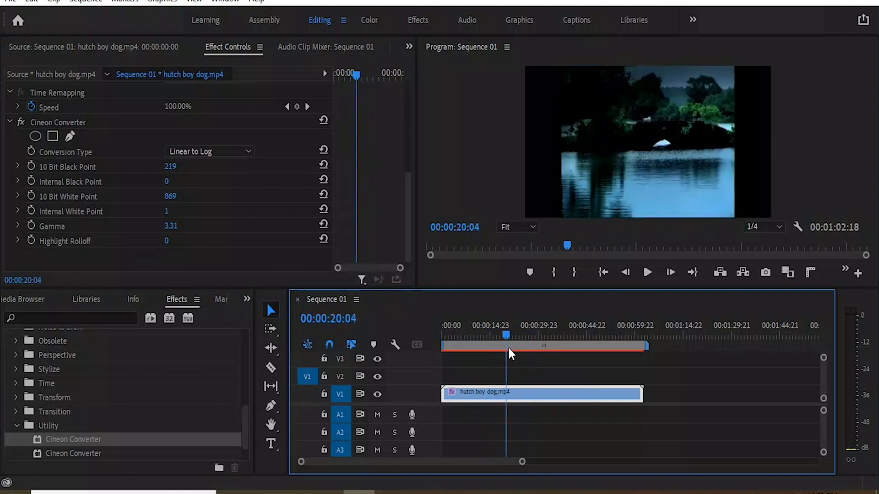
{"action": "left_click", "coordinate": [170, 245]}
{"action": "type", "text": "40"}
{"action": "double_click", "coordinate": [184, 238]}
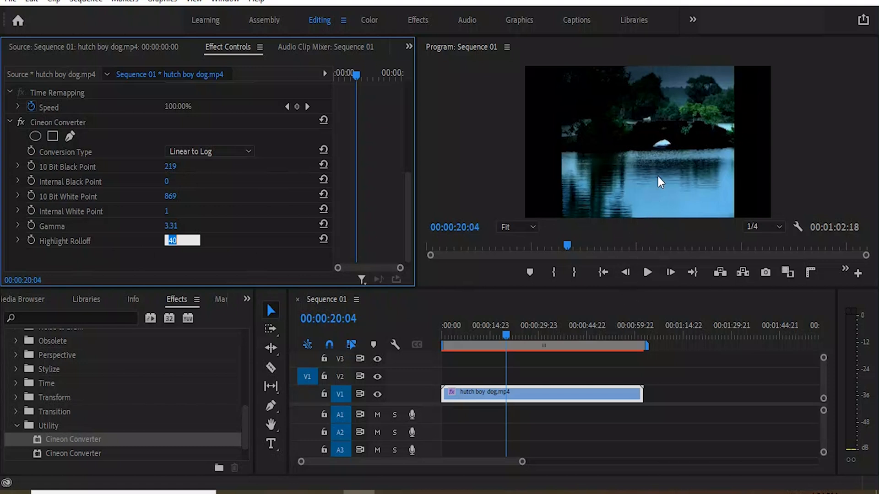
{"action": "type", "text": "0"}
{"action": "key", "text": "Return"}
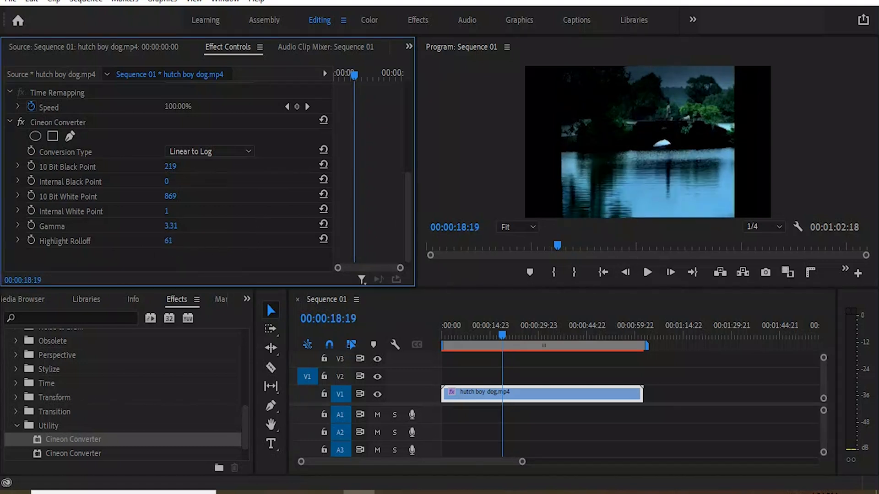
{"action": "mouse_move", "coordinate": [168, 241]}
{"action": "left_mouse_down"}
{"action": "mouse_move", "coordinate": [201, 241]}
{"action": "mouse_move", "coordinate": [179, 240]}
{"action": "left_mouse_up"}
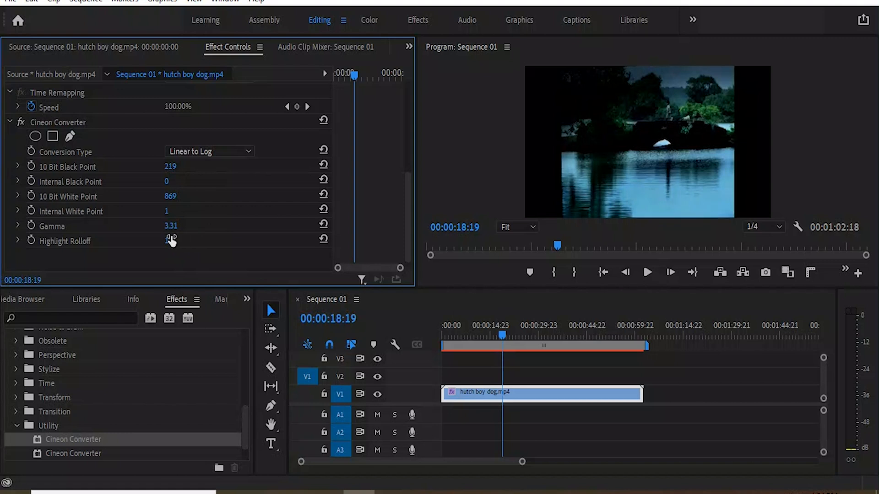